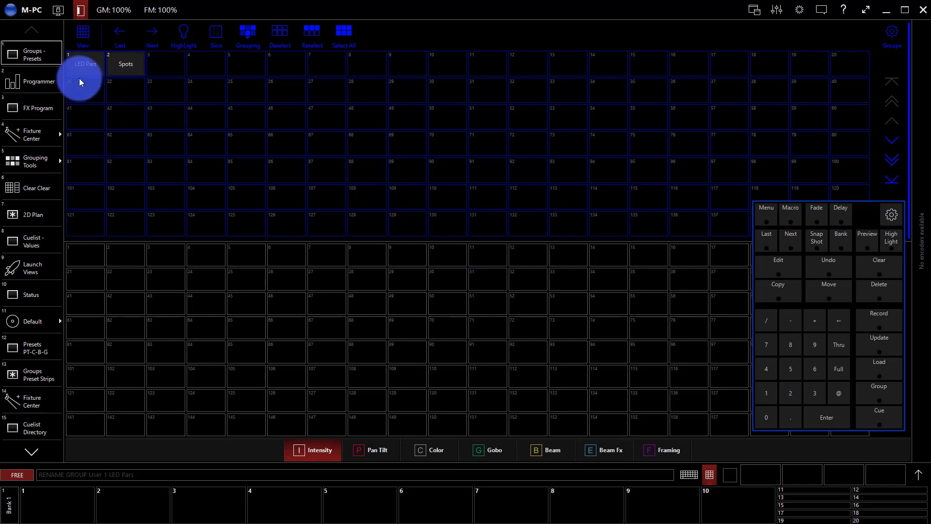
Select the LED Pars and Spots groups and hide the command keypad.
click(83, 63)
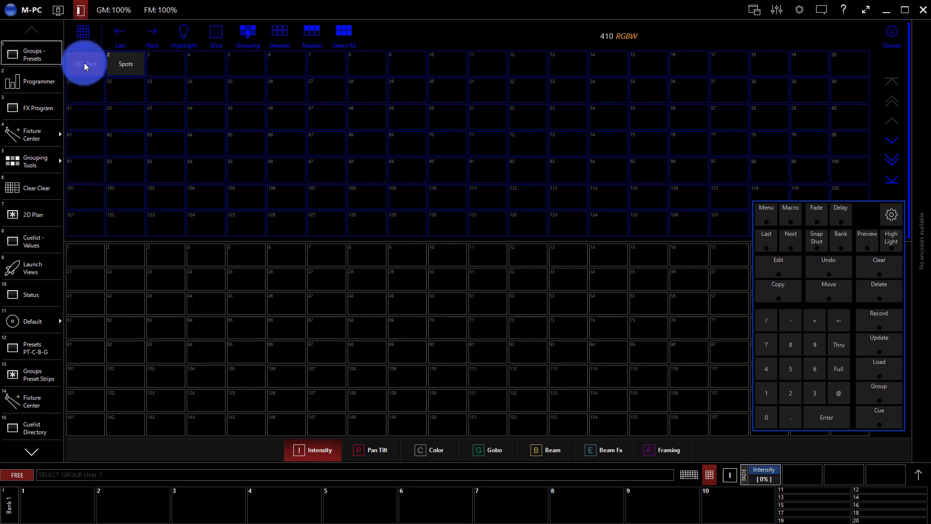
click(115, 73)
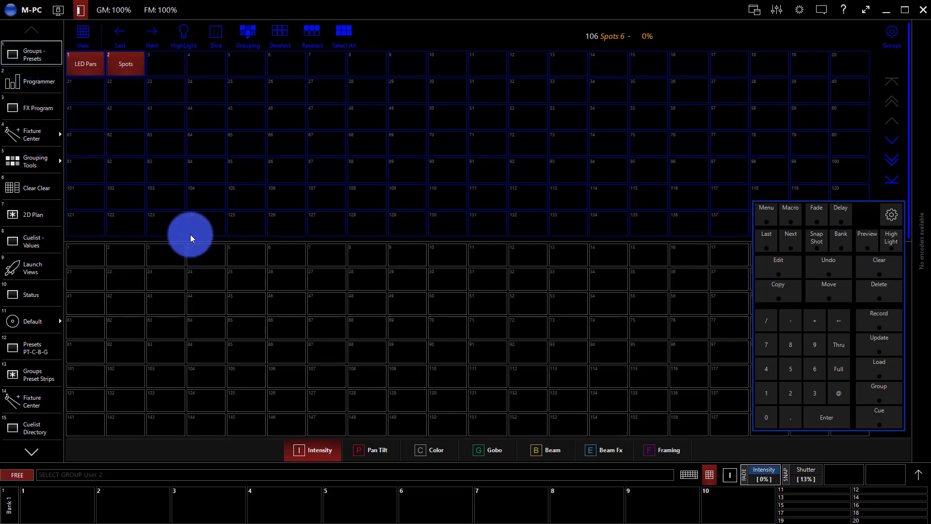
click(713, 478)
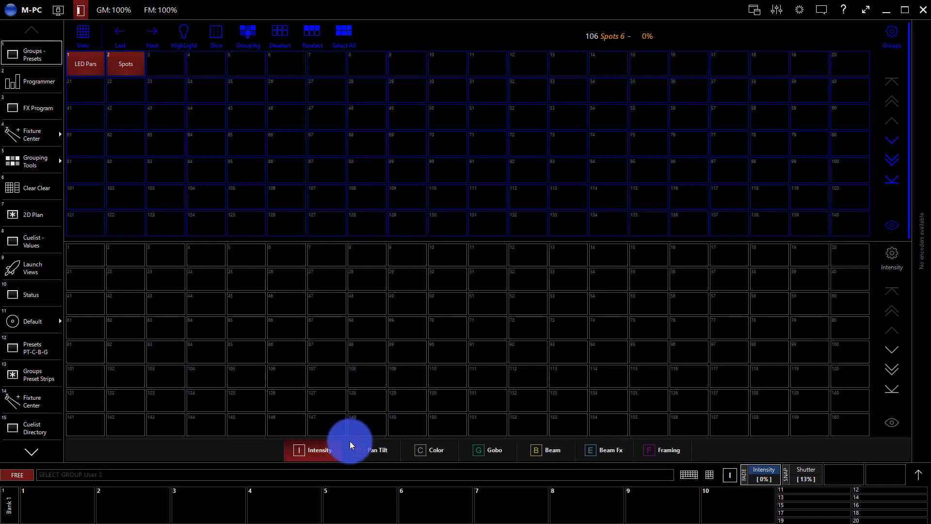
Browse the Pan Tilt, Color, Gobo, Beam, Beam Fx and Framing pools, ending on Intensity.
click(362, 442)
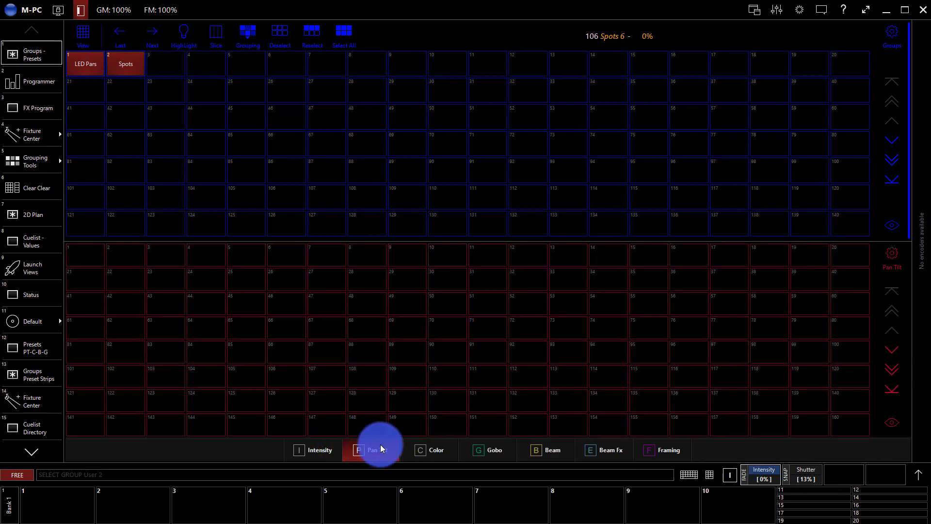
click(413, 453)
click(500, 452)
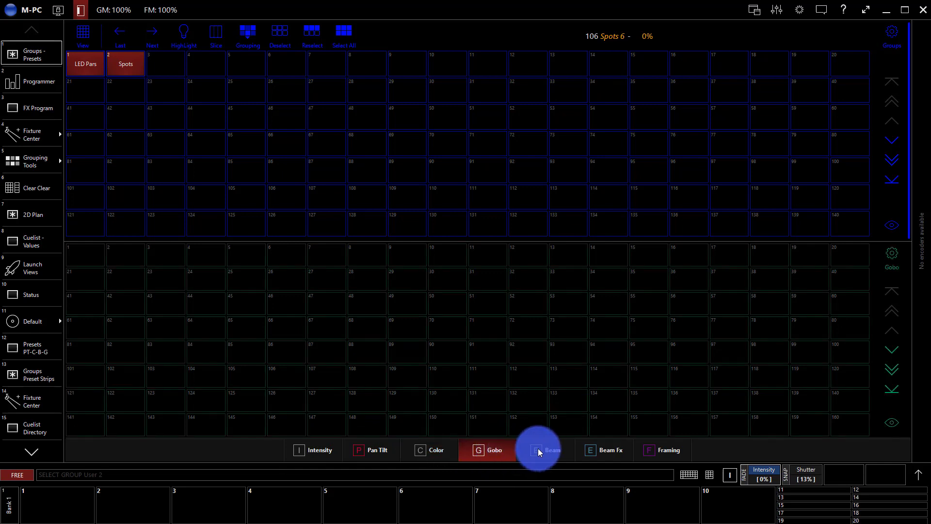
click(539, 449)
click(604, 452)
click(681, 454)
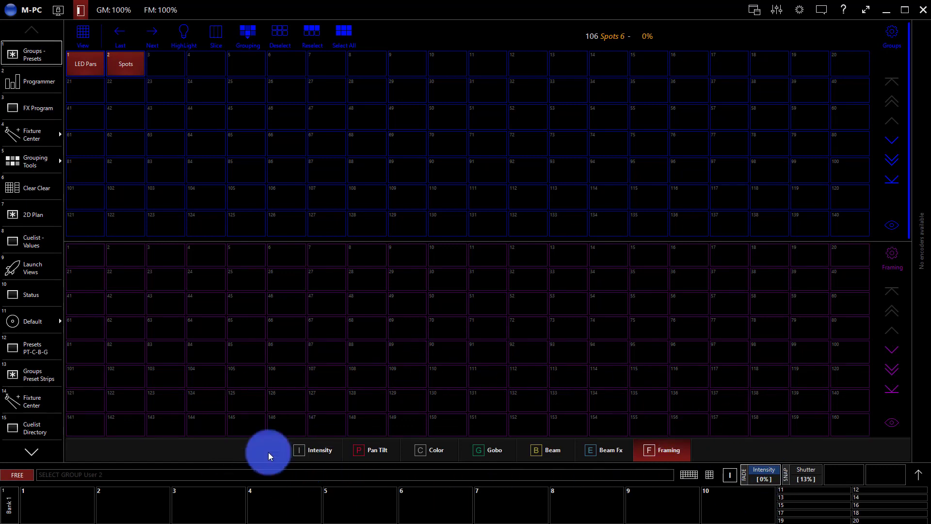
click(317, 458)
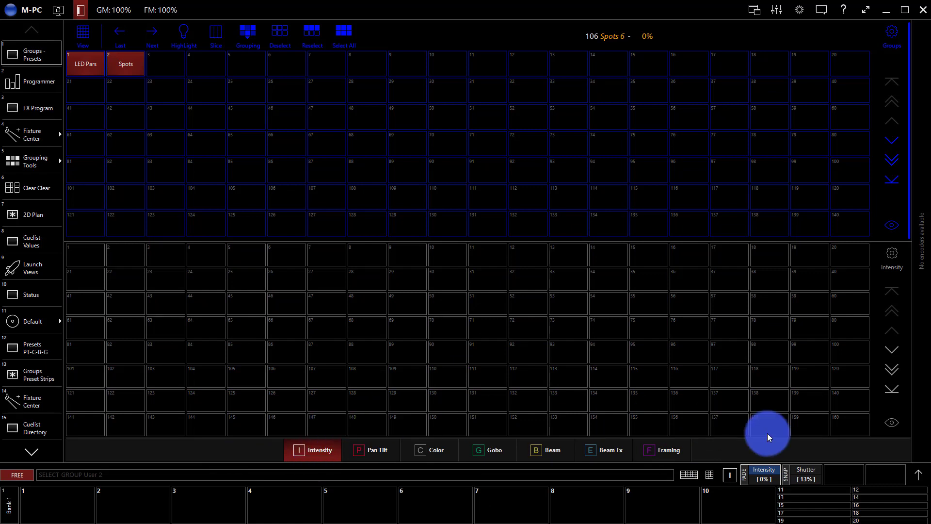
Set the Spots to full and record them as Intensity preset 1 named 'At Full'.
click(919, 473)
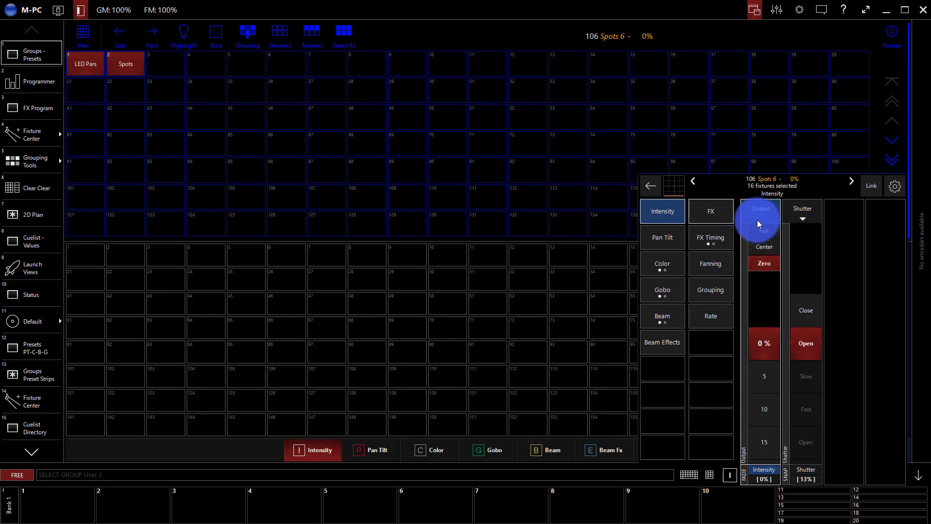
click(764, 232)
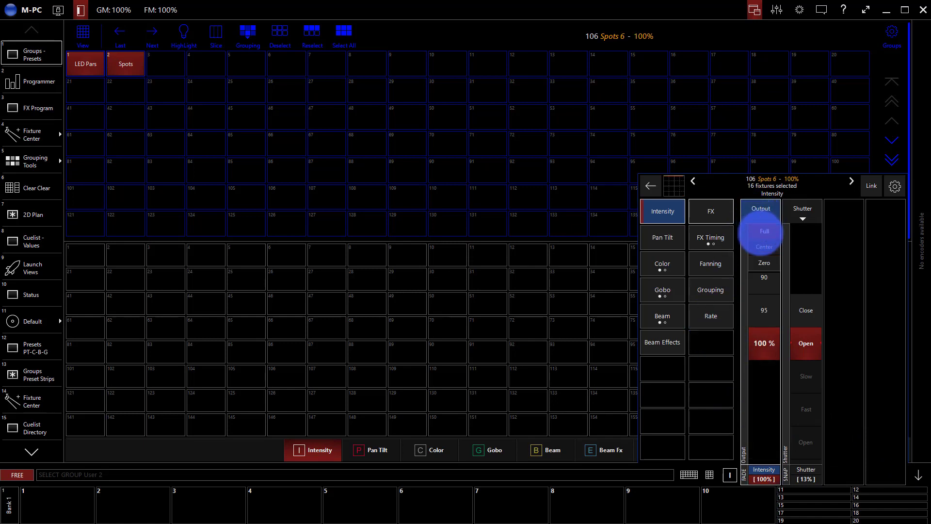
click(710, 476)
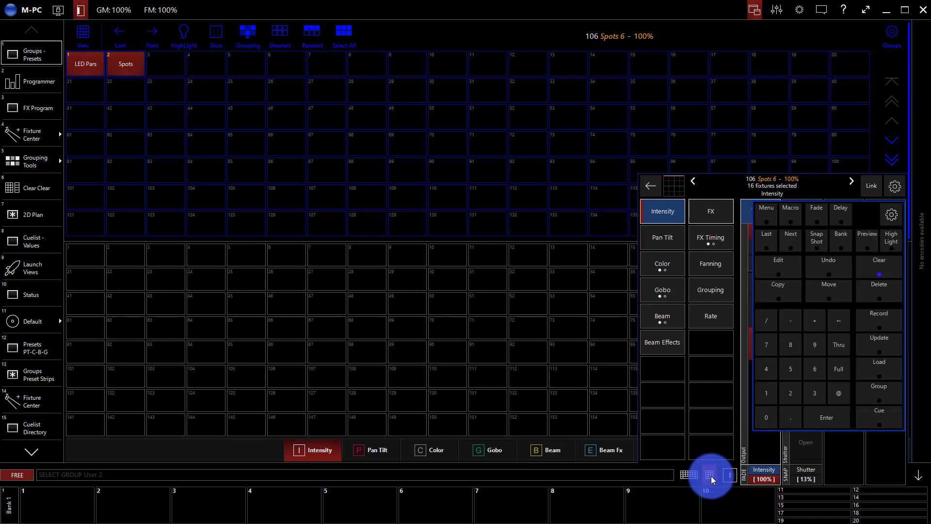
click(891, 328)
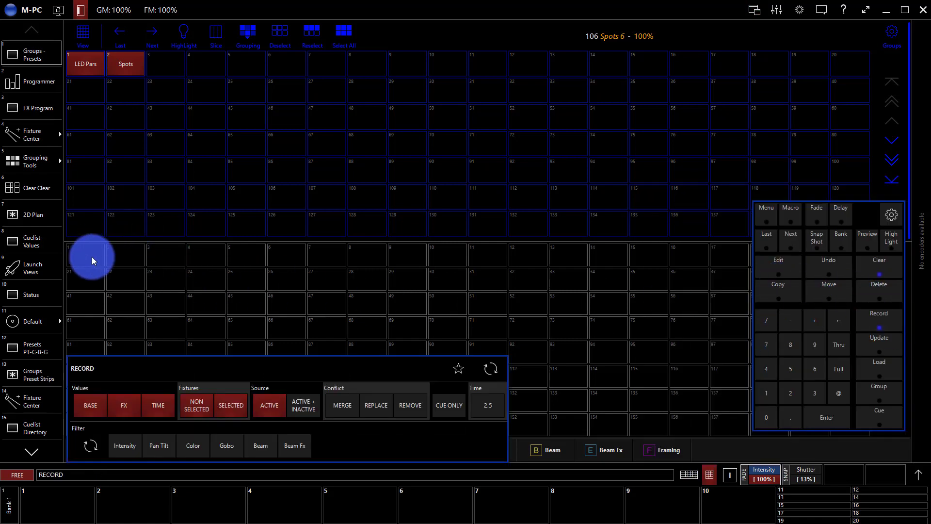
click(91, 258)
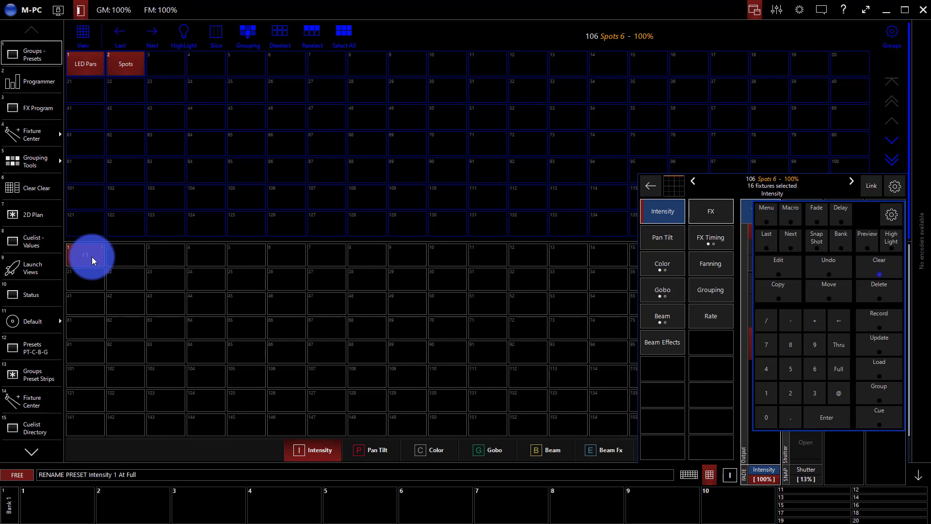
key(Return)
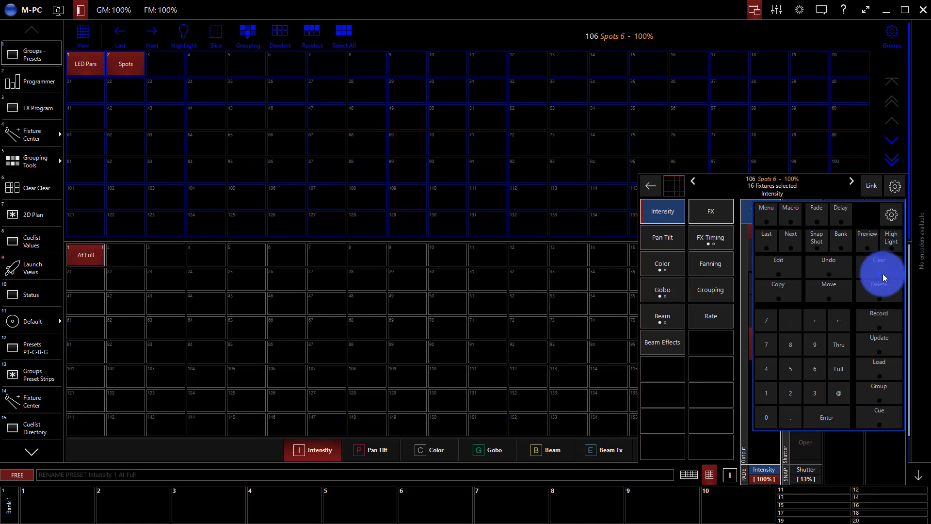
Clear the programmer, select the Spots group and show the Pan Tilt pool.
click(882, 272)
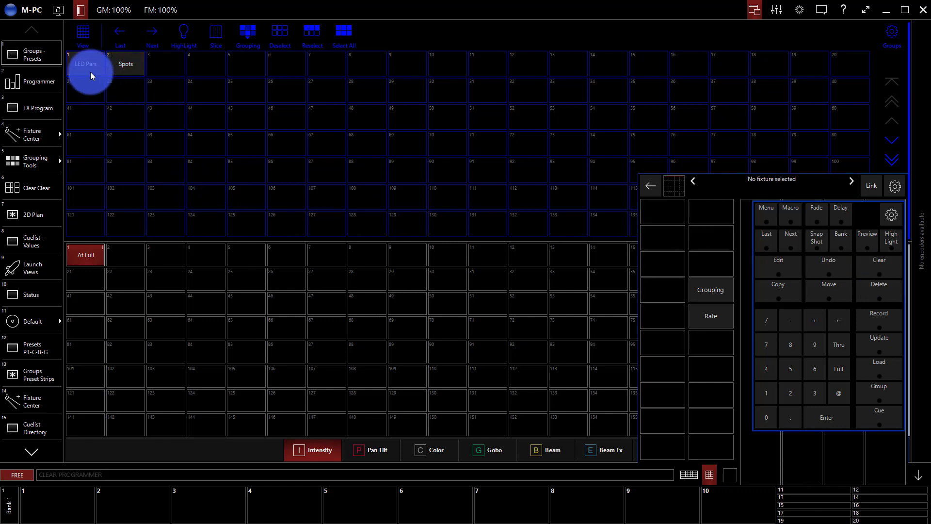
click(127, 72)
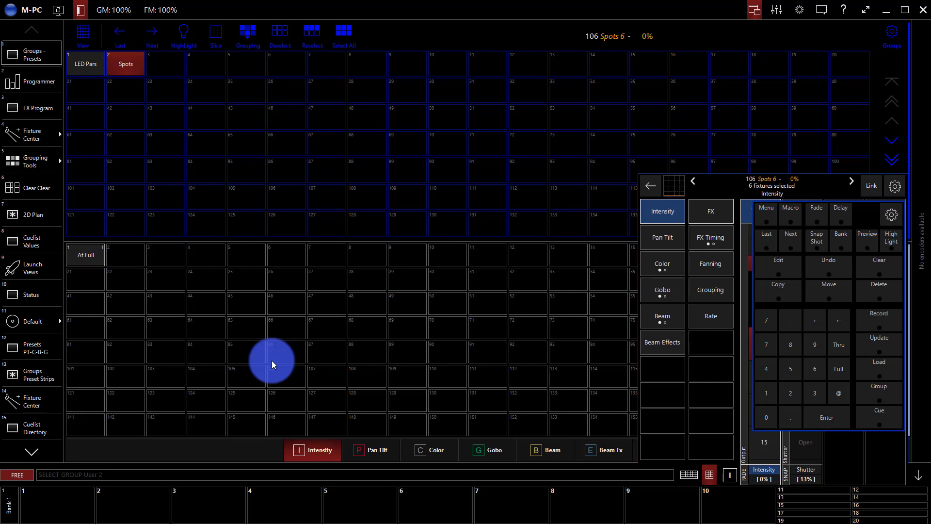
click(374, 452)
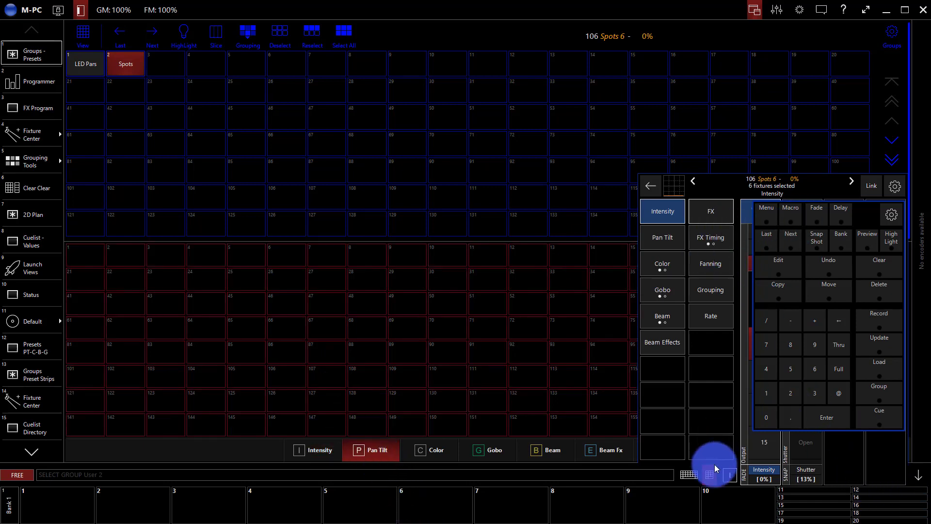
click(709, 475)
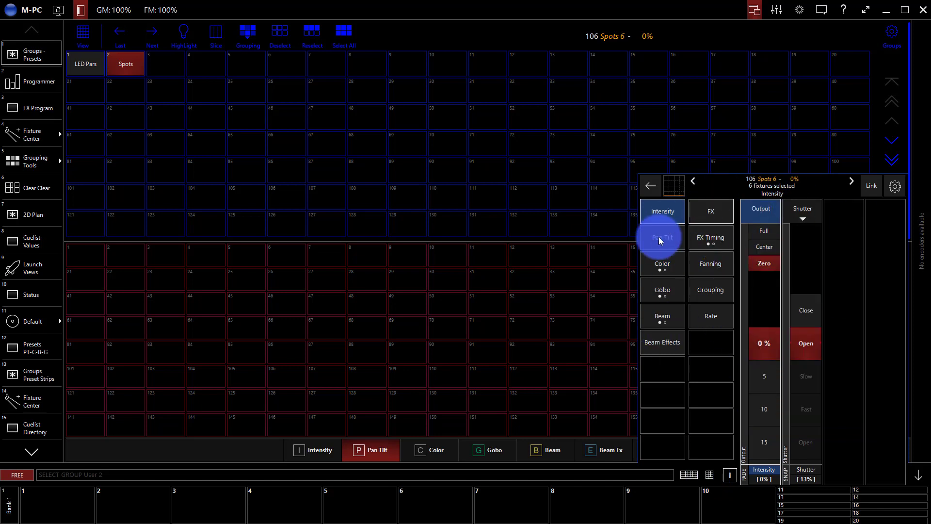
Aim the Spots to Pan 55%, Tilt 77% and apply the At Full preset.
click(644, 189)
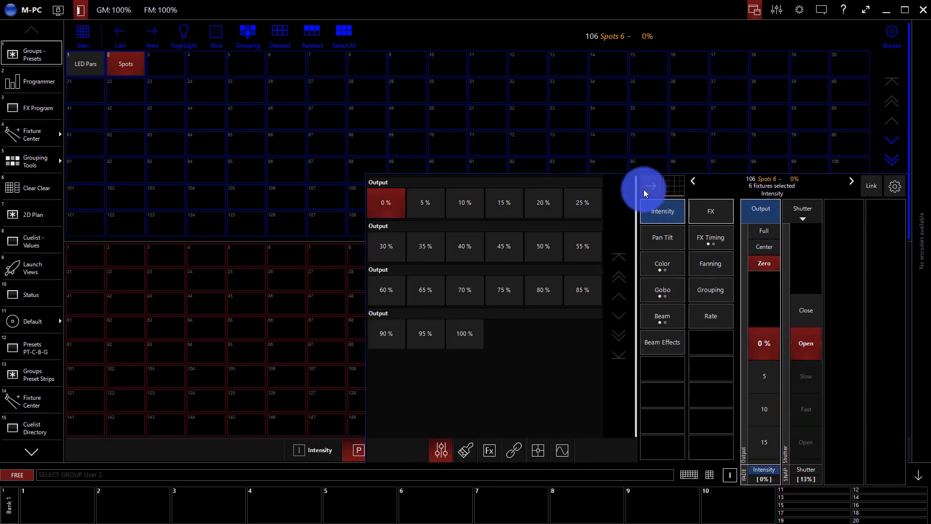
click(536, 448)
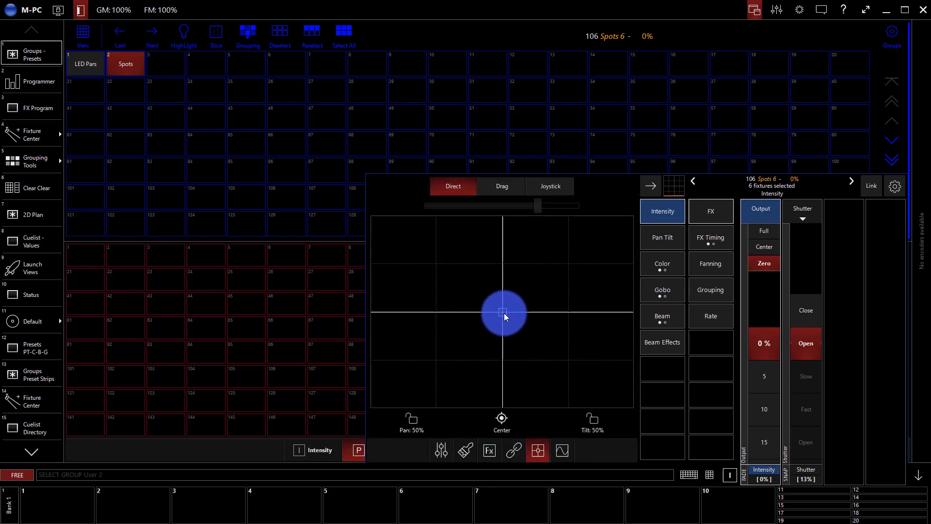
drag(503, 312, 487, 261)
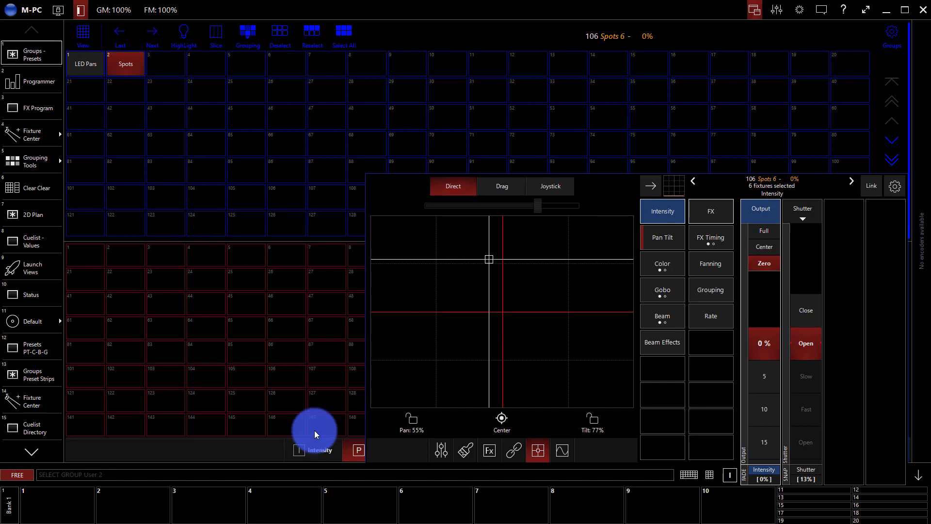
click(304, 449)
click(84, 265)
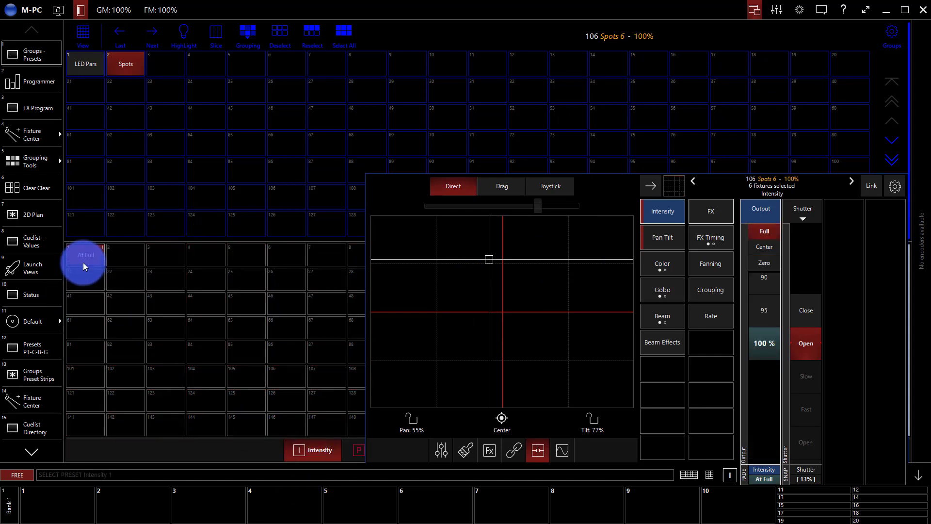
Re-aim the Spots to Pan 52%, Tilt 30% from the 2D Plan and view Programmer values.
click(35, 216)
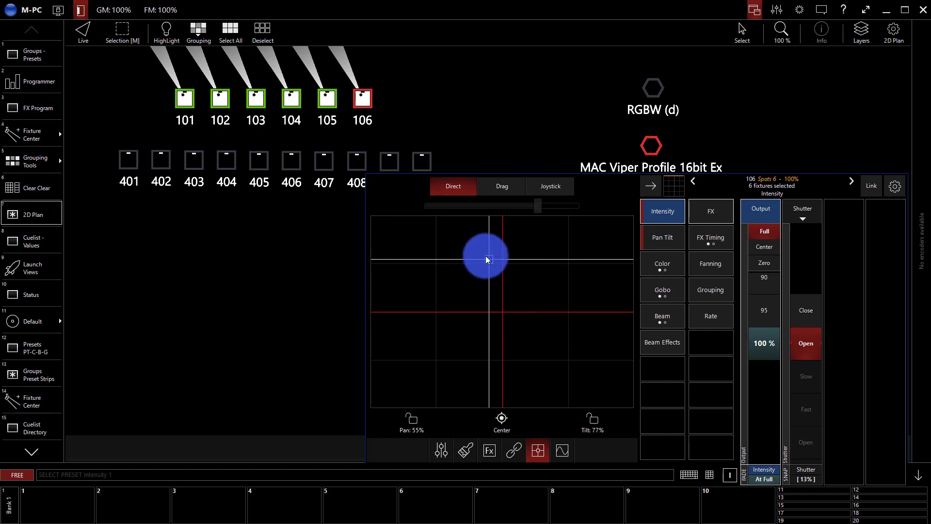
drag(488, 259, 498, 351)
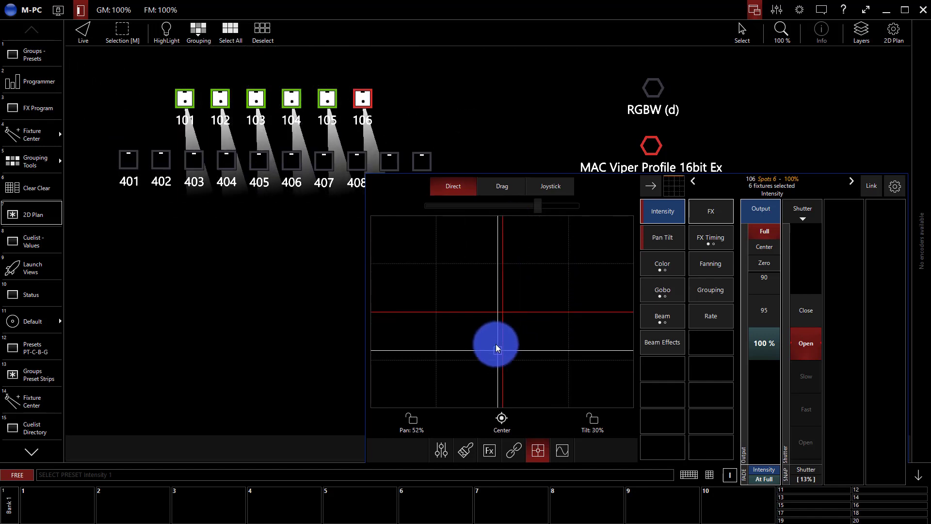
click(2, 72)
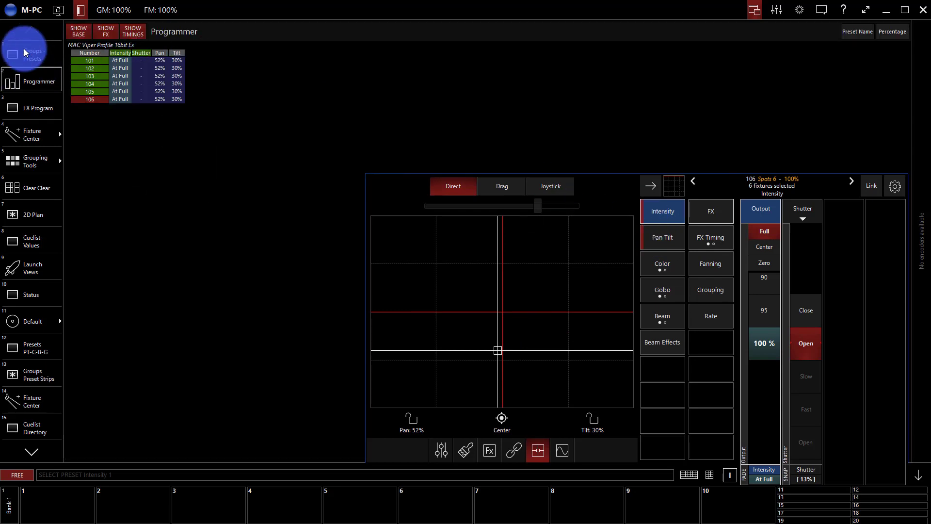
Record the Spots' position into Pan Tilt preset 1.
click(25, 54)
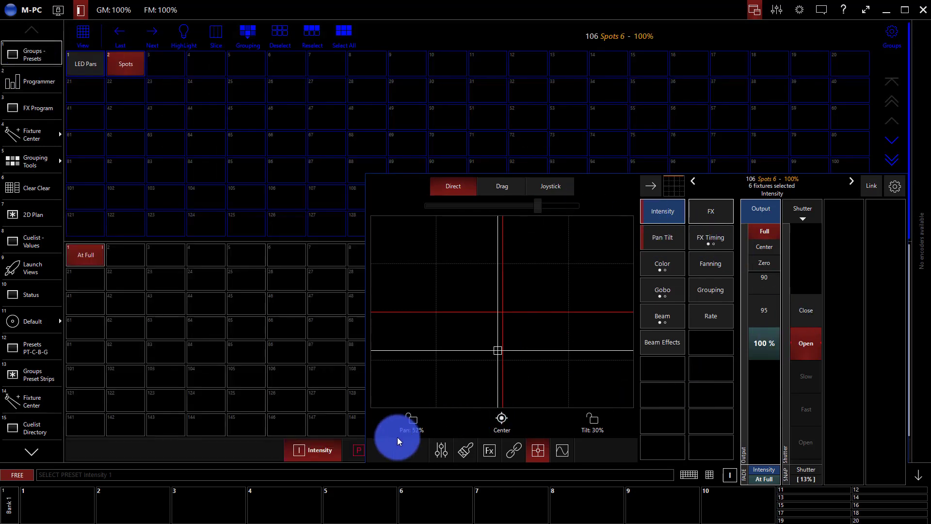
click(358, 448)
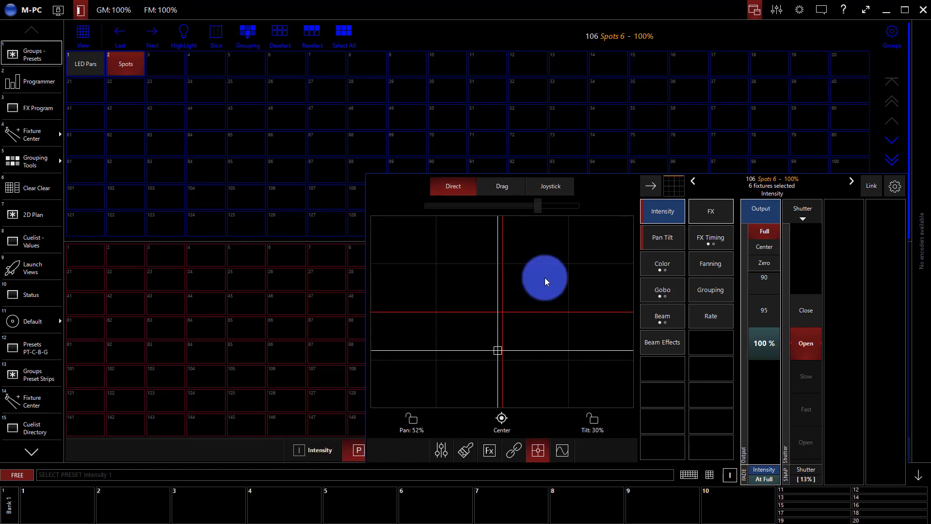
click(640, 186)
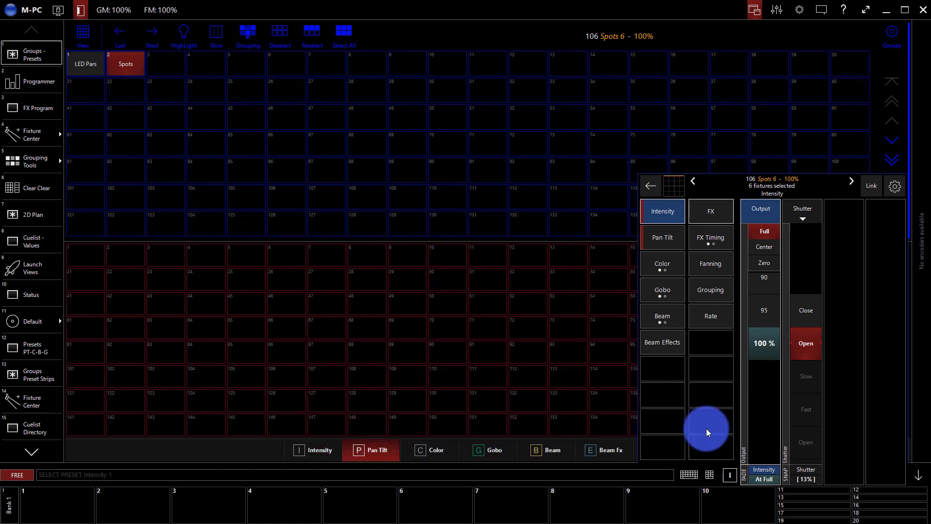
click(711, 476)
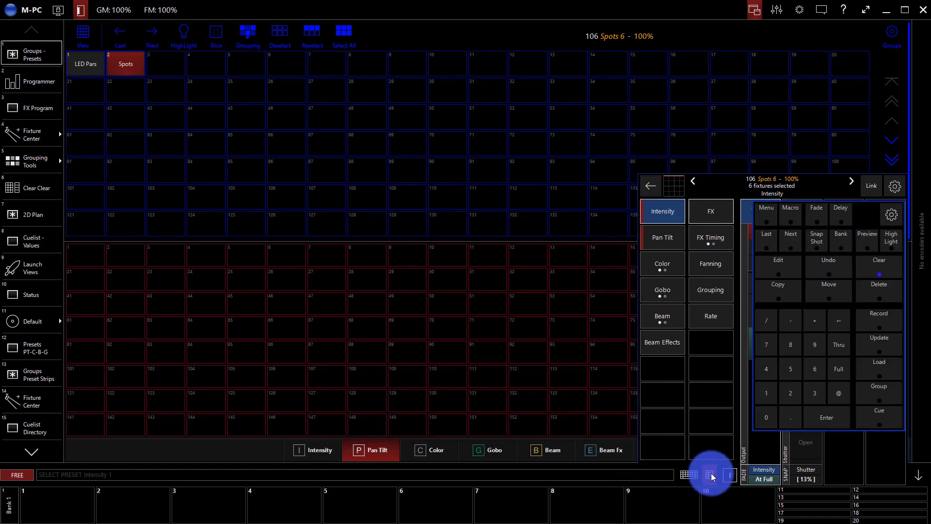
click(868, 320)
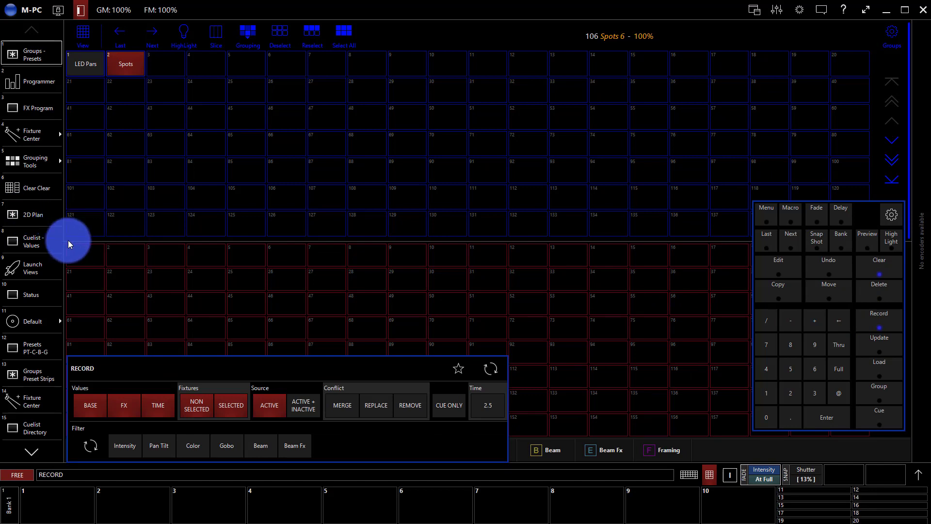
click(98, 262)
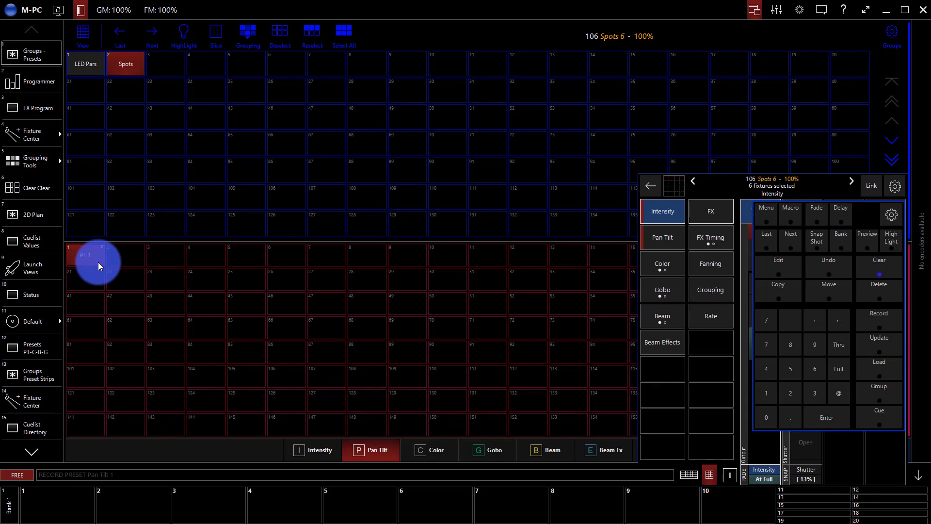
Name Pan Tilt preset 1 'Guitarist', correcting the typos.
text(Guia)
key(BackSpace)
key(BackSpace)
key(Return)
key(BackSpace)
key(BackSpace)
key(BackSpace)
key(BackSpace)
key(BackSpace)
key(BackSpace)
text(itaru)
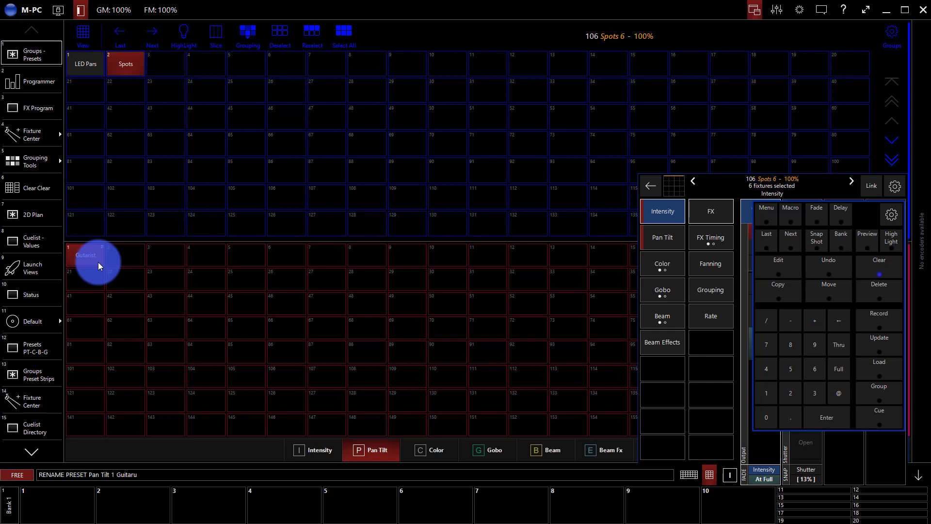
key(BackSpace)
text(ist)
key(Return)
Clear the programmer, show the Color pool, and select the Spots and LED Pars groups.
click(865, 264)
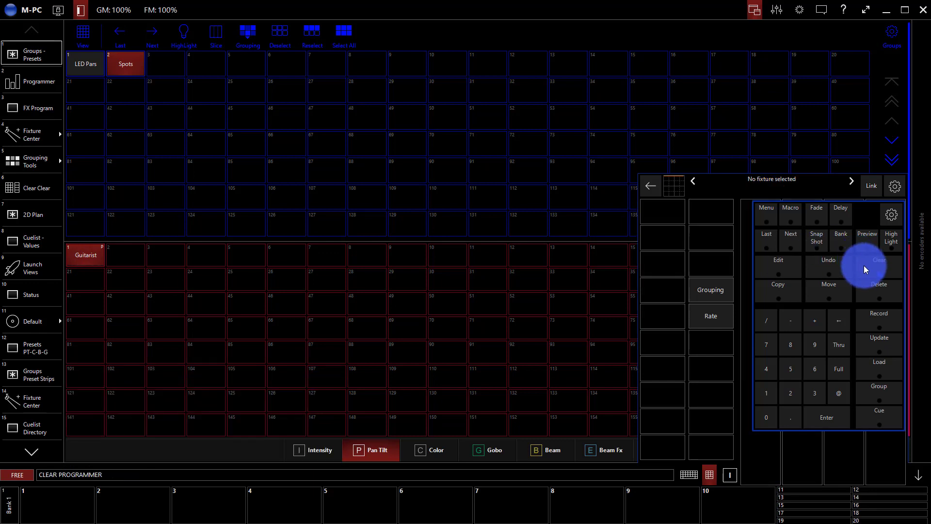
click(415, 447)
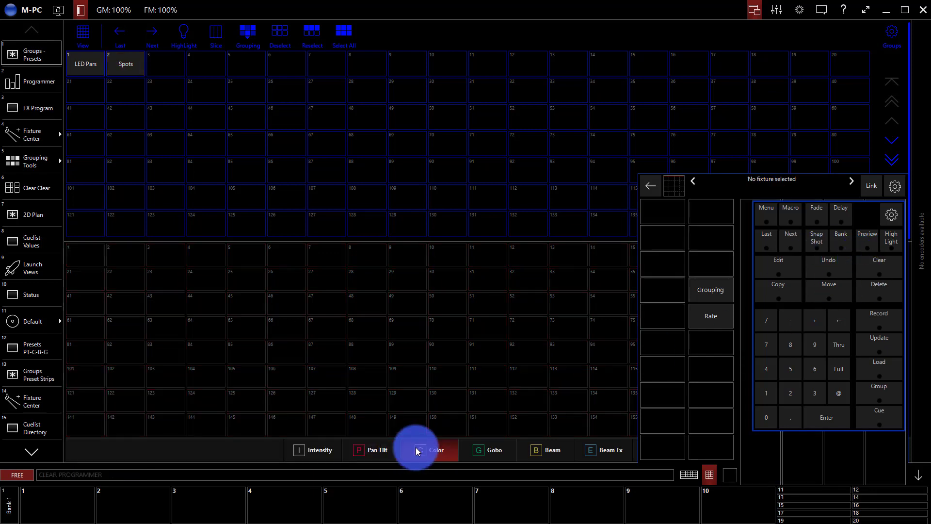
click(117, 73)
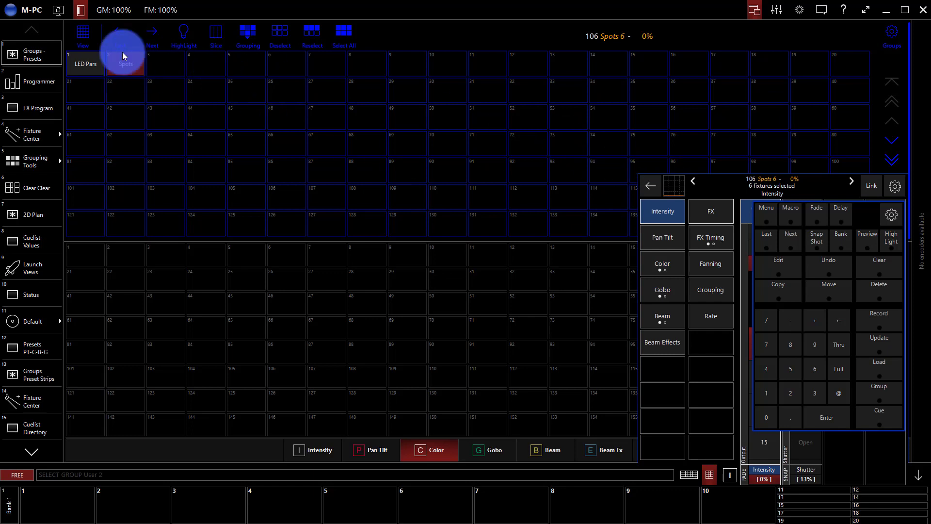
click(100, 69)
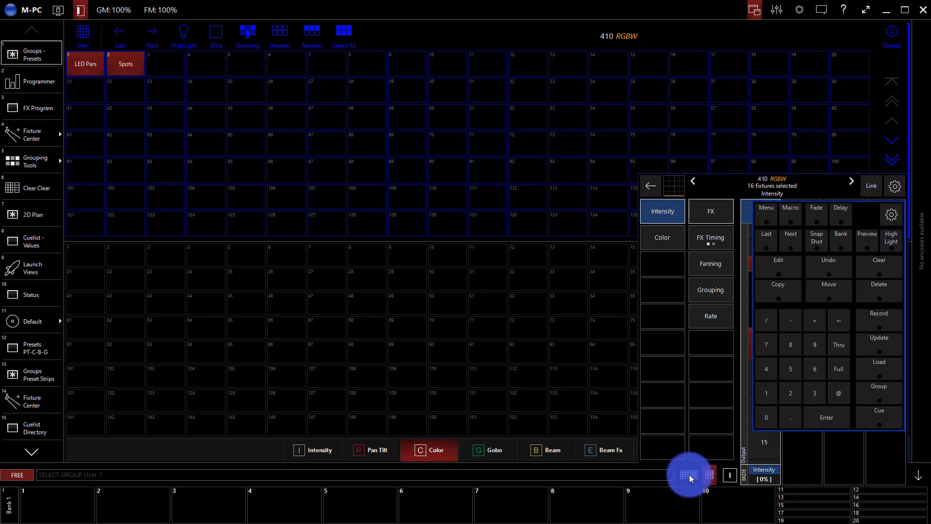
click(709, 474)
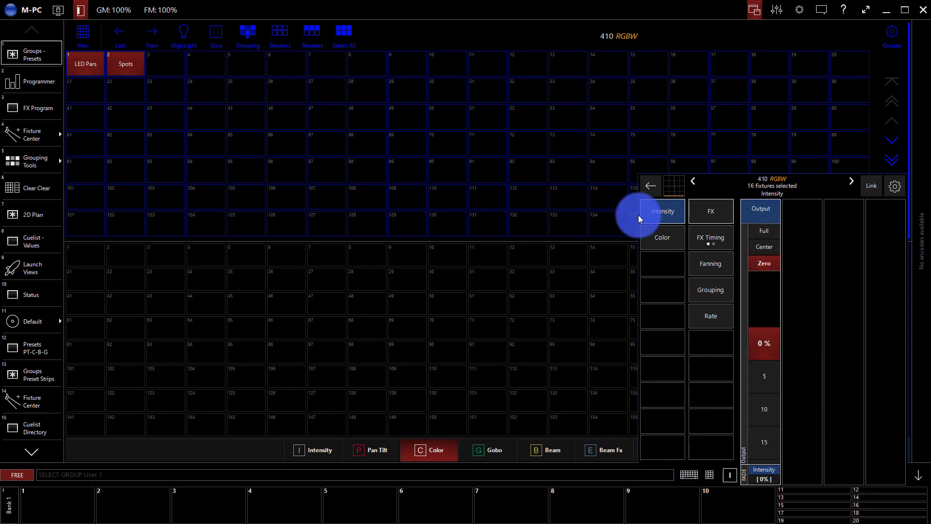
Pick red in the colour mixer for the selected fixtures (C 0, M 255, Y 255).
click(655, 186)
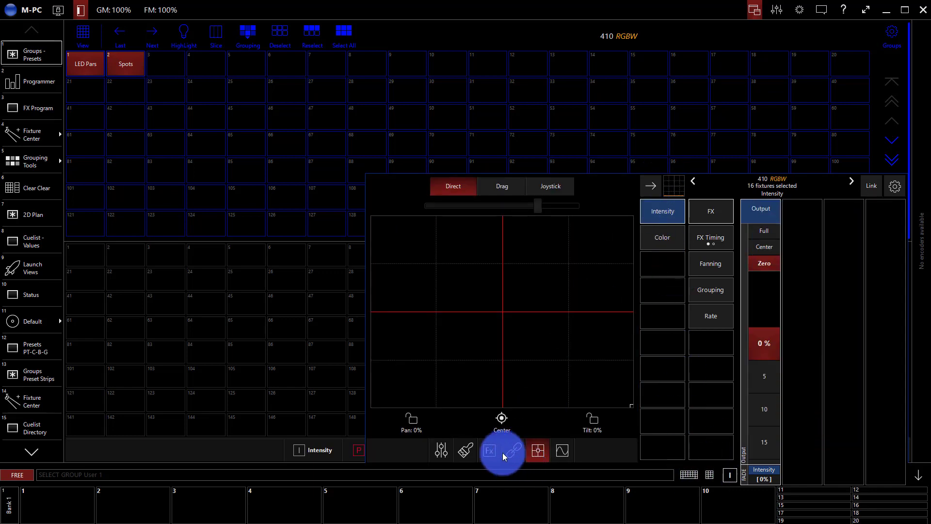
click(466, 451)
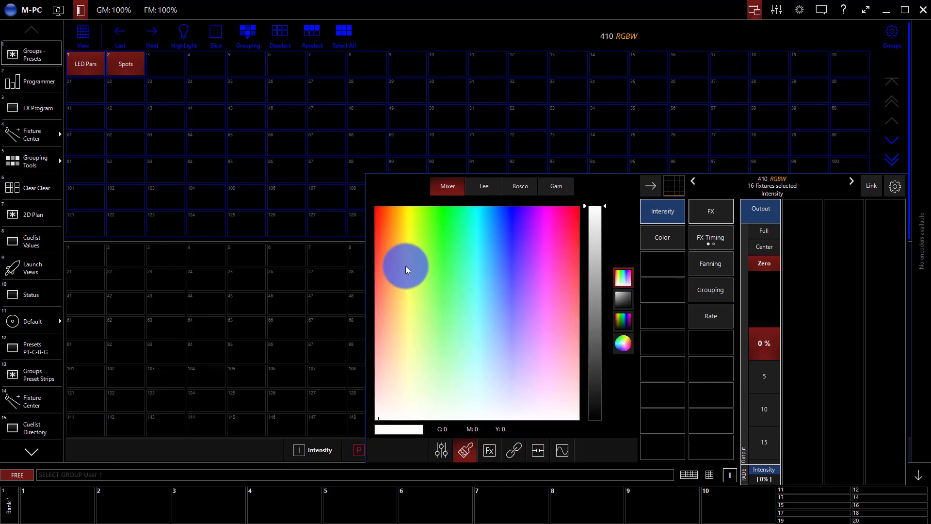
mouse_move(447, 235)
mouse_down()
mouse_move(430, 208)
mouse_move(549, 225)
mouse_move(546, 260)
mouse_move(409, 323)
mouse_move(331, 198)
mouse_up()
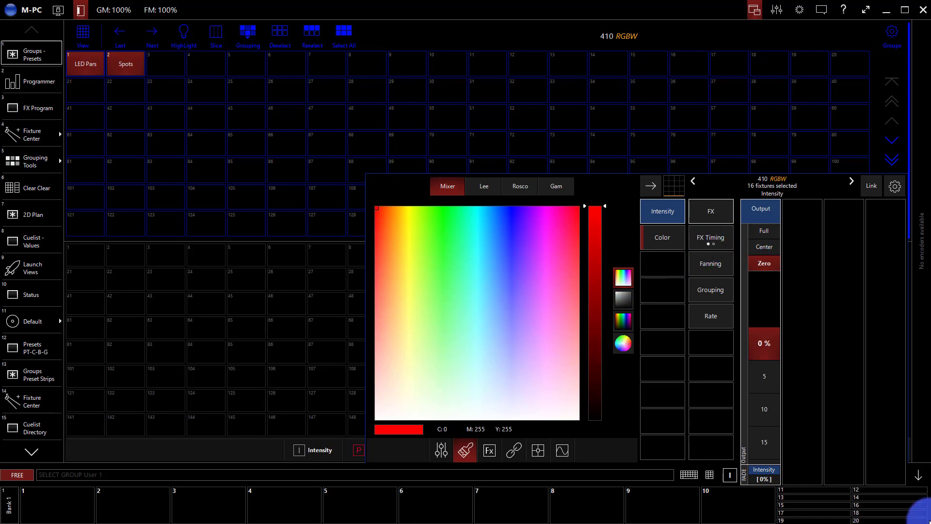
Apply the At Full intensity preset and check the red fixtures on the 2D plan.
click(917, 476)
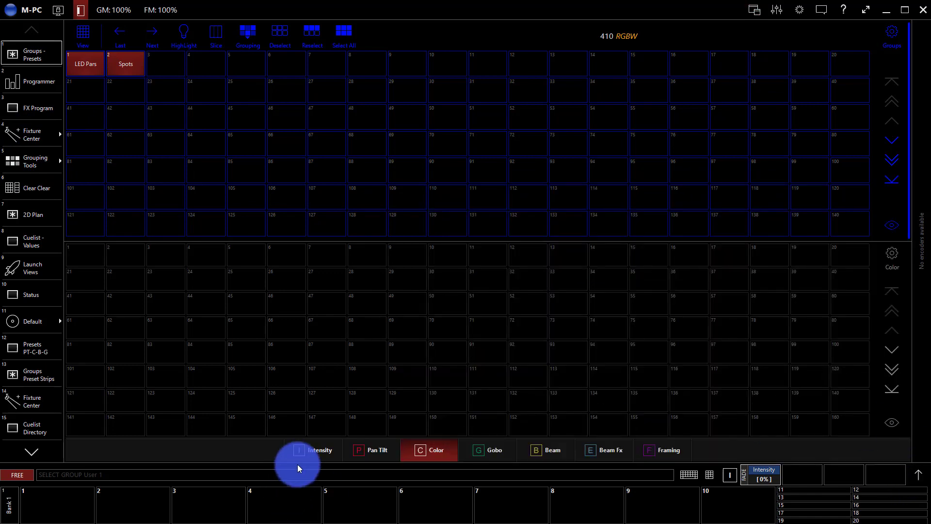
click(311, 458)
click(77, 251)
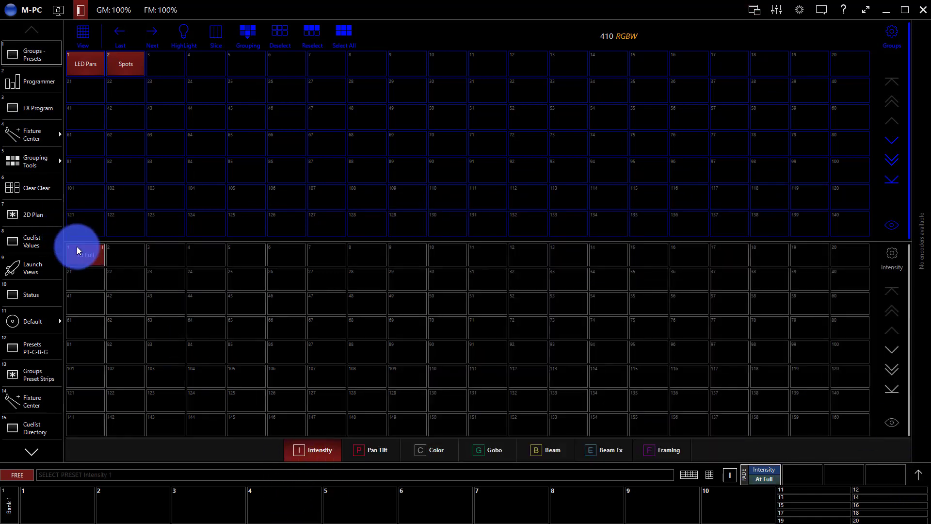
click(406, 457)
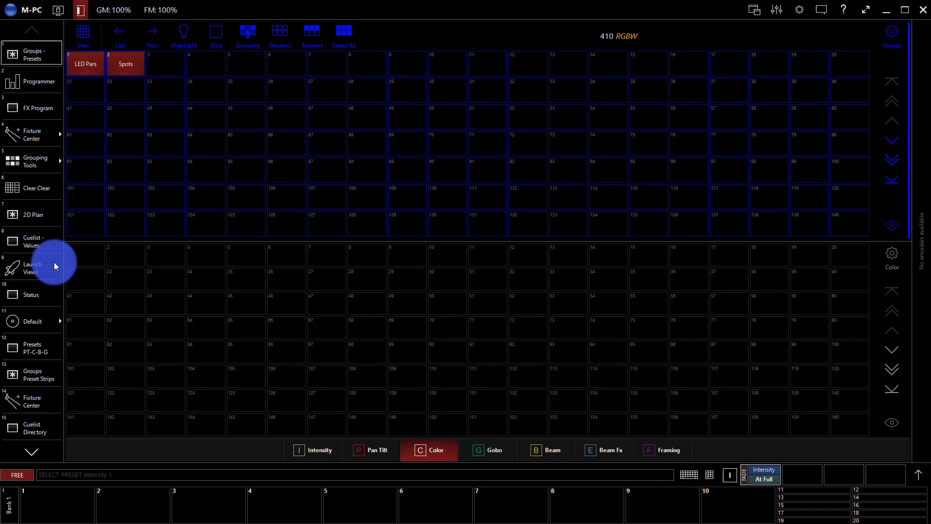
click(23, 204)
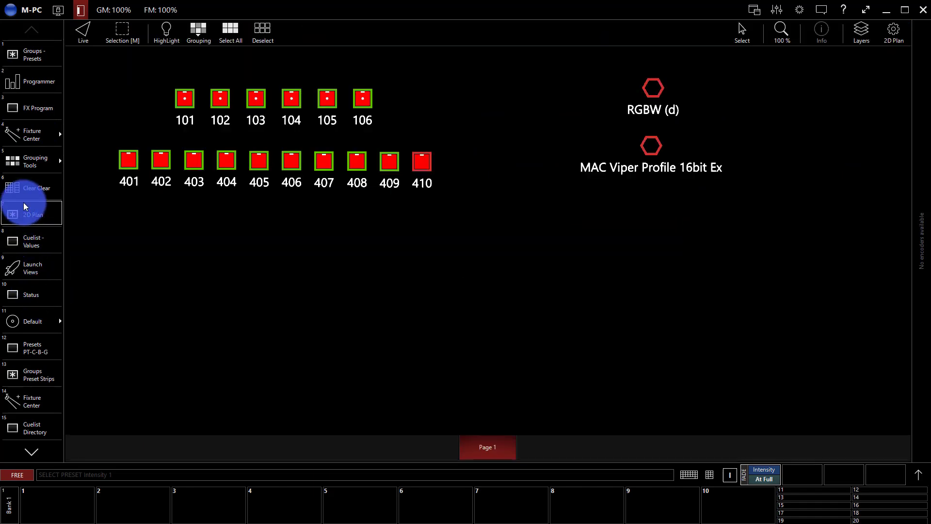
click(20, 59)
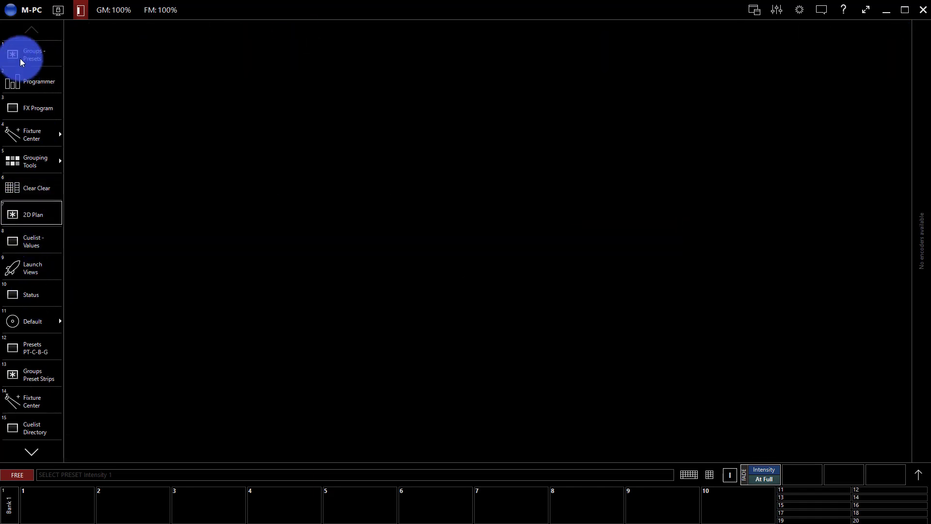
Record the red colour into Color preset 1 and name it 'Red'.
click(710, 474)
click(878, 317)
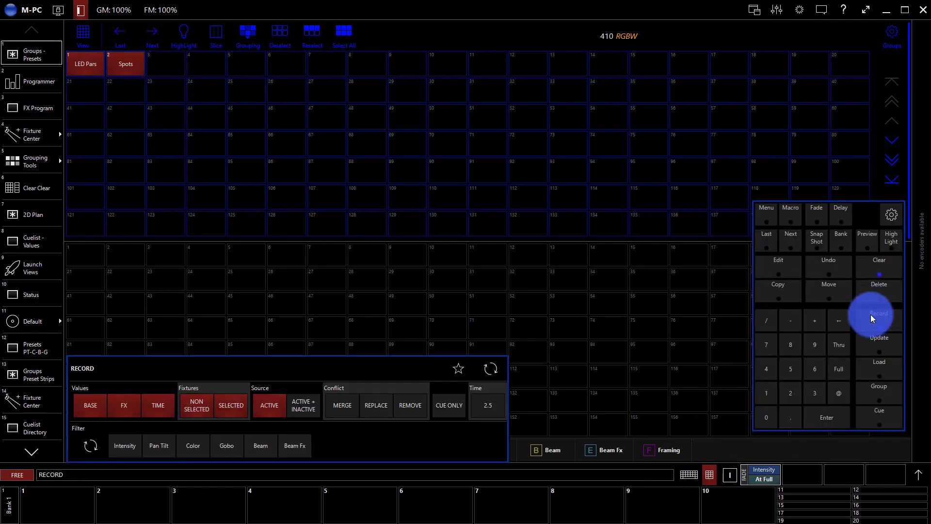
drag(411, 372, 434, 265)
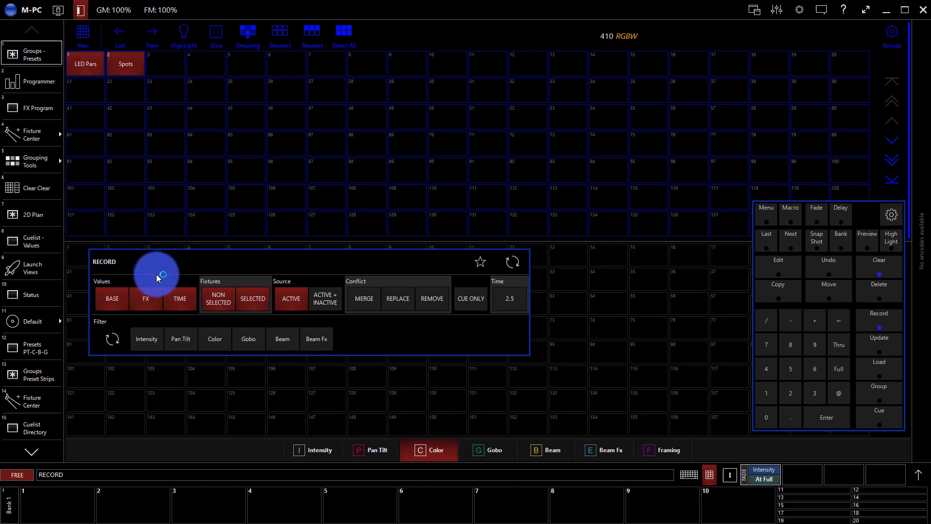
drag(160, 266, 265, 370)
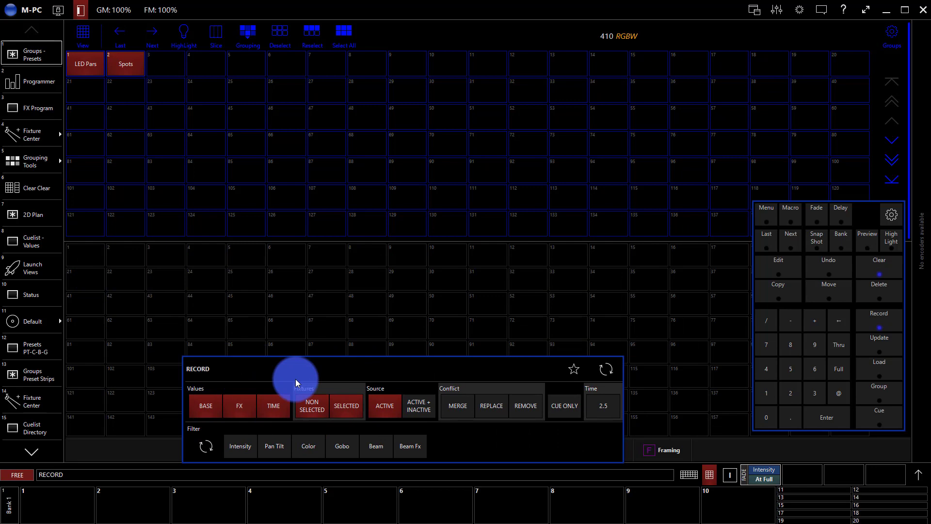
click(83, 258)
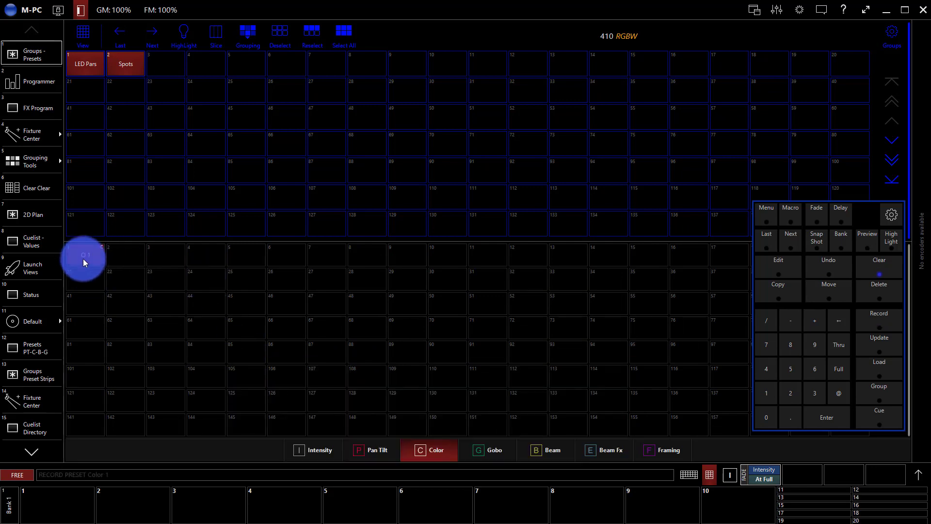
text(RENAME PRESET Color 1 Red)
key(Return)
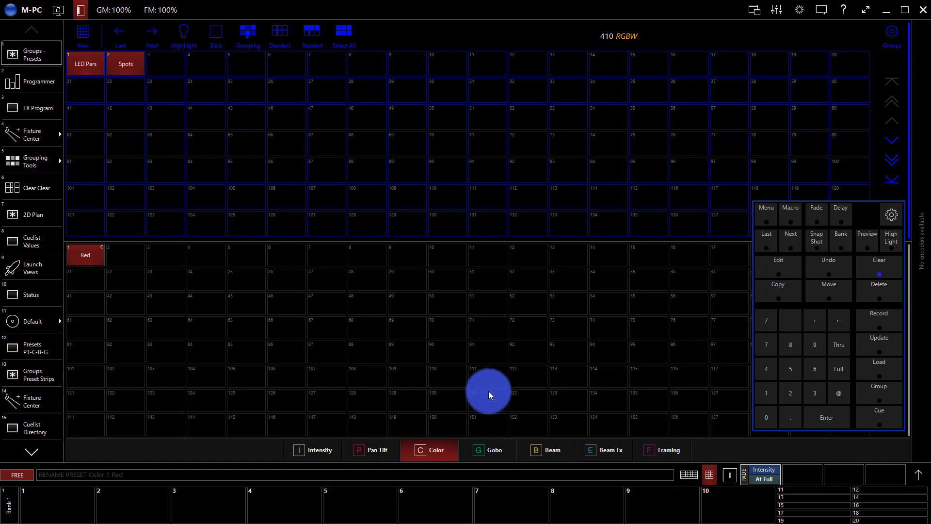
Clear the programmer, then browse the Gobo, Beam, Beam Fx and Framing pools back to Intensity.
click(869, 277)
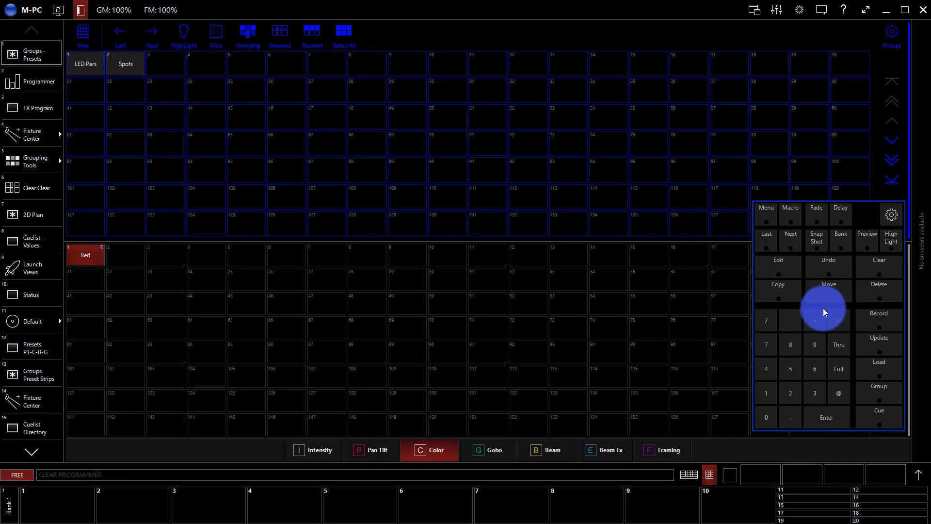
click(709, 474)
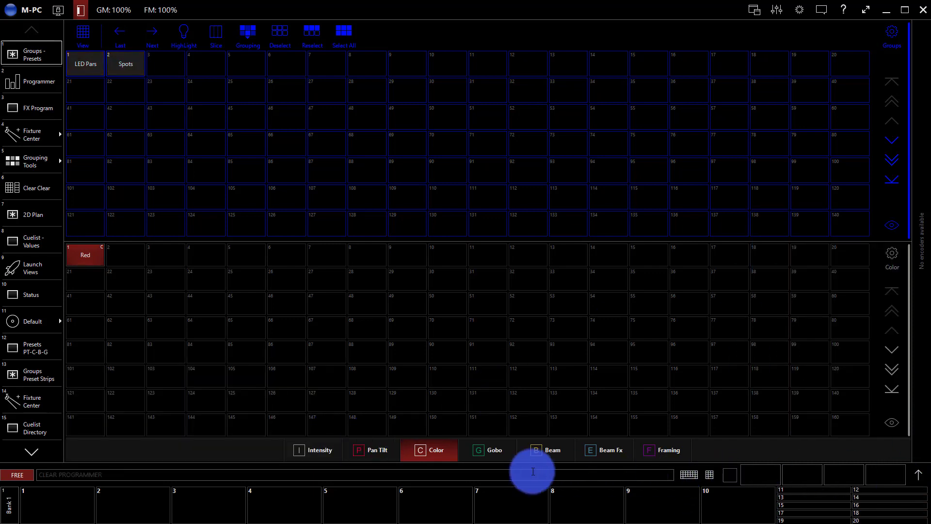
click(502, 454)
click(548, 456)
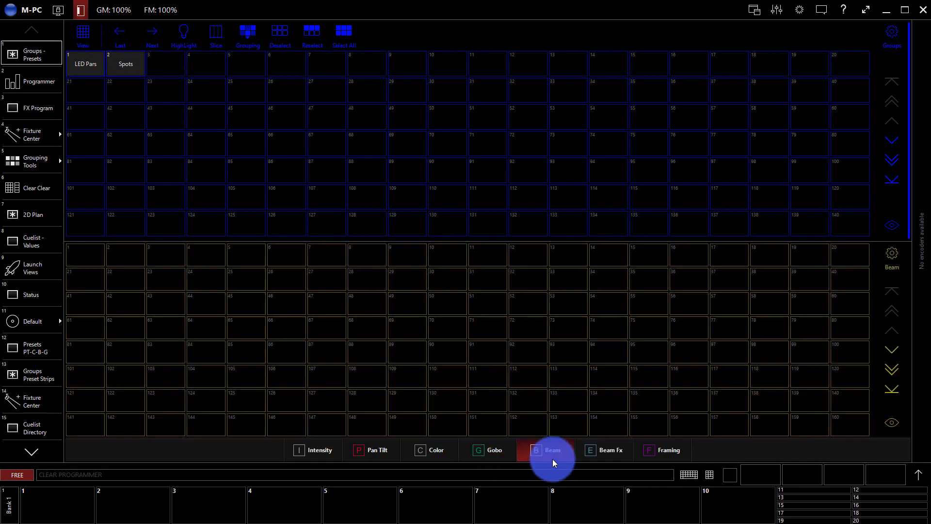
click(619, 441)
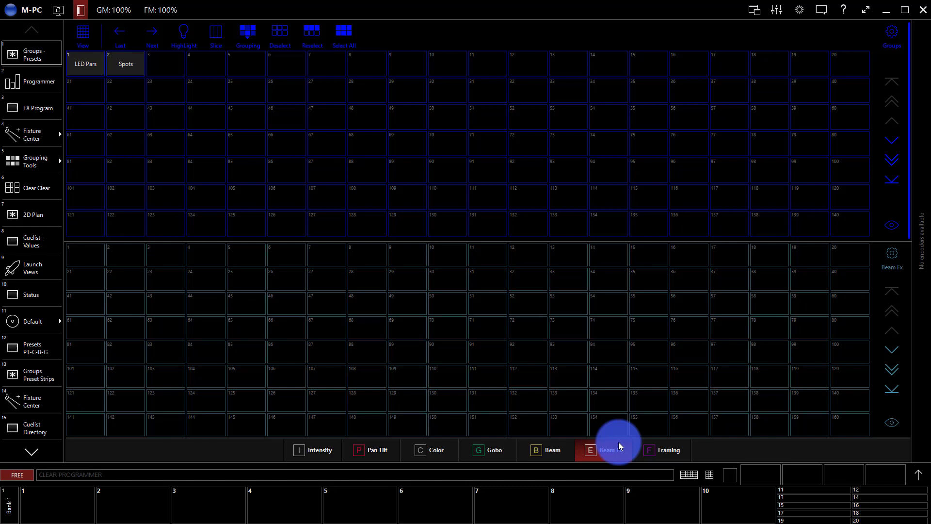
click(648, 455)
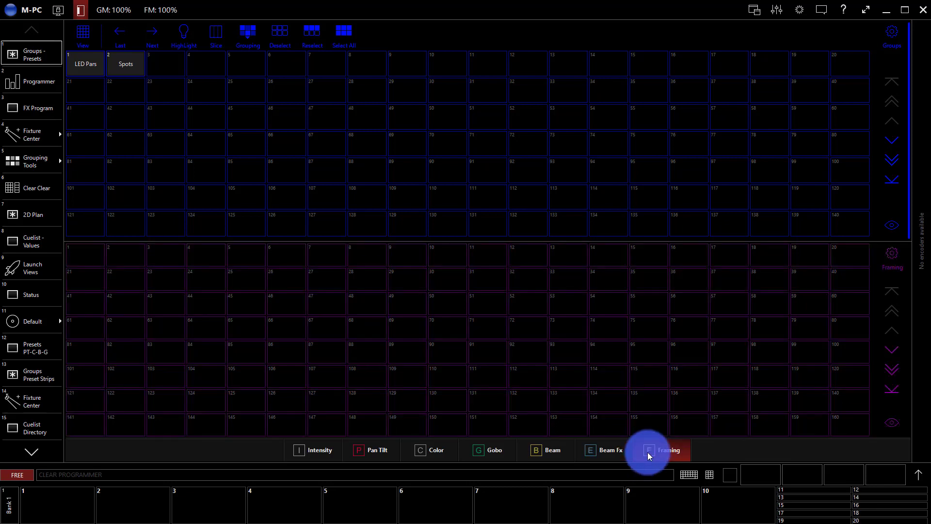
click(310, 446)
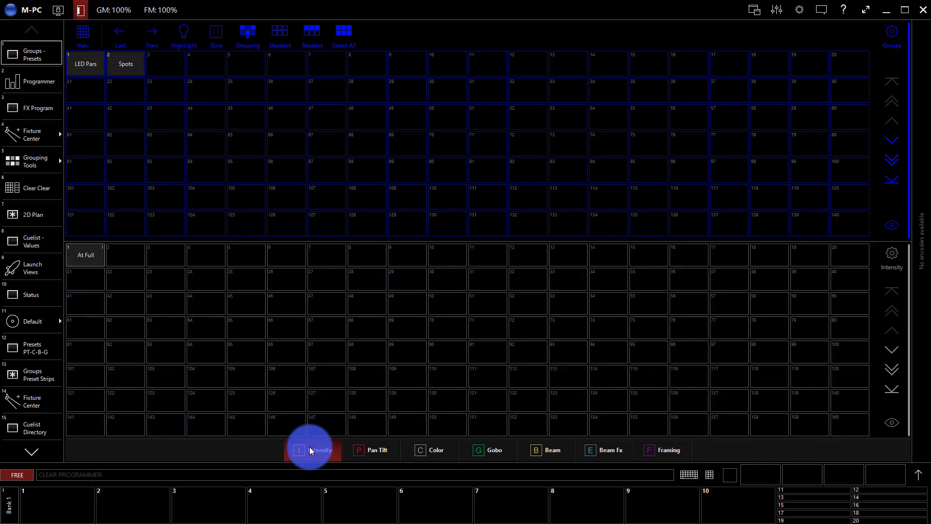